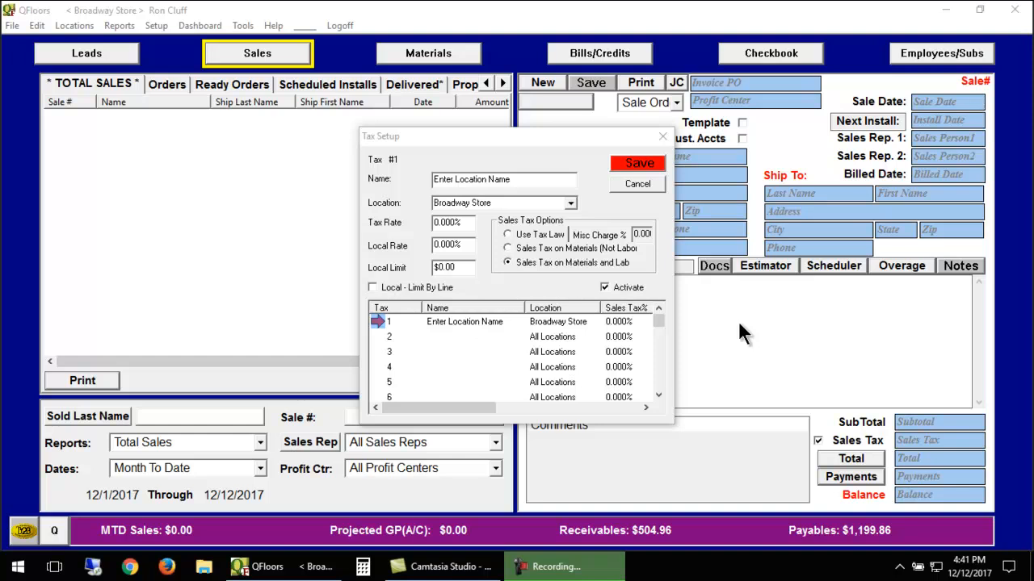
# Set tax #1 to the Use Tax Law option and name it Flooring.
pyautogui.click(507, 233)
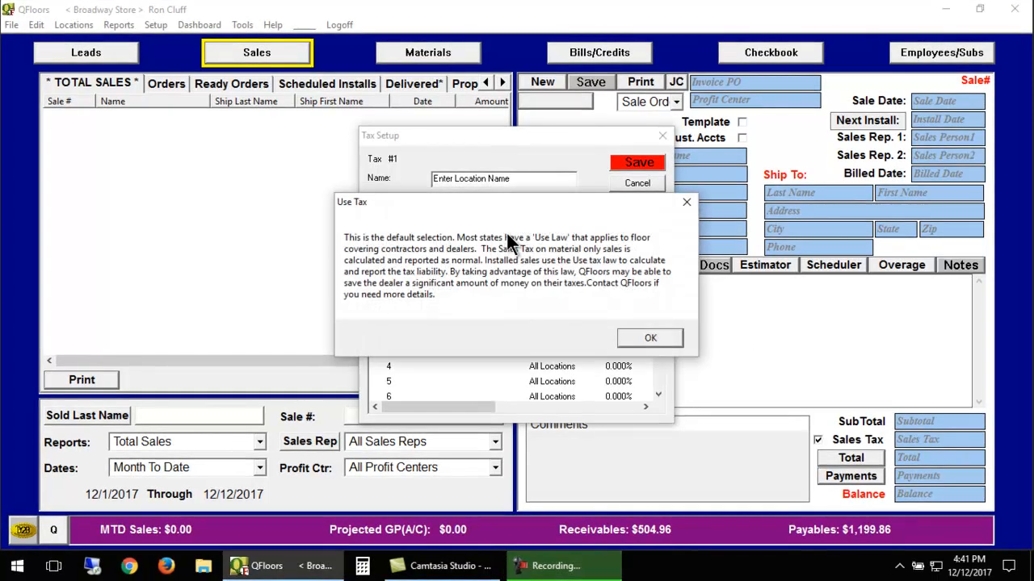
pyautogui.click(646, 338)
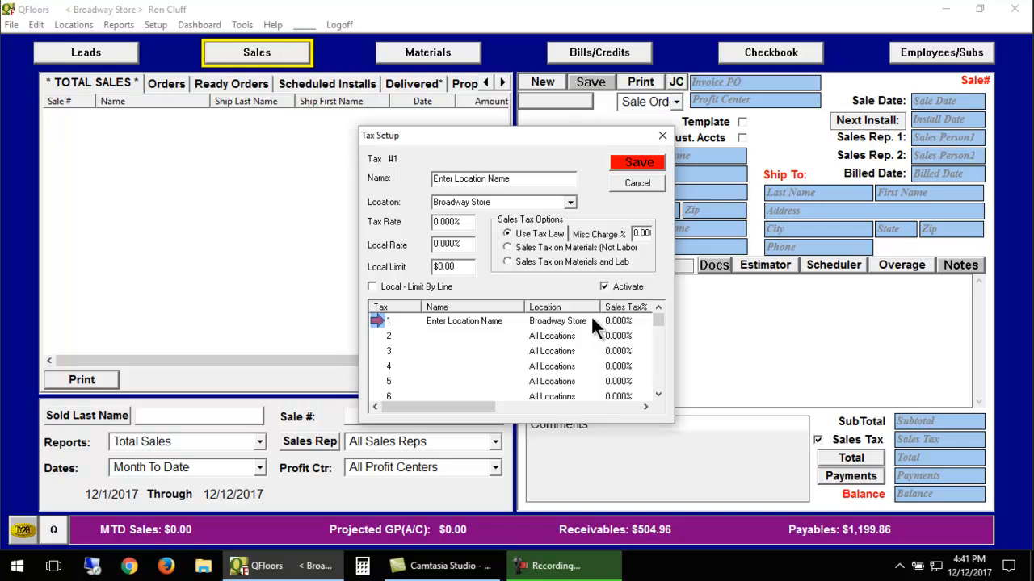
pyautogui.moveTo(509, 179); pyautogui.dragTo(417, 174)
pyautogui.press('BackSpace')
pyautogui.write('Flooring')
pyautogui.press('Tab')
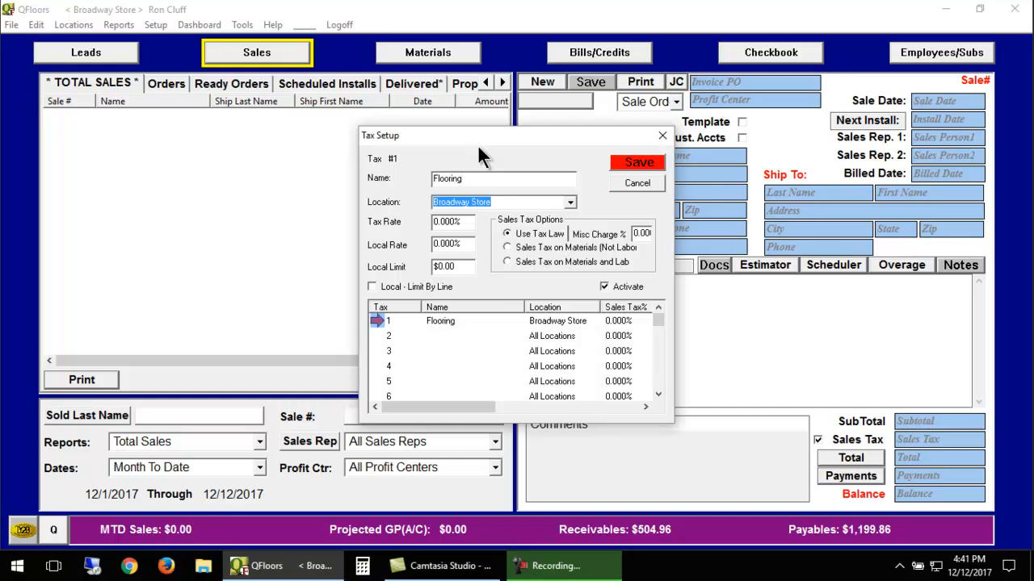
# Set the tax rate of the Flooring tax to 7 percent.
pyautogui.click(465, 219)
pyautogui.write('7.00')
pyautogui.press('Tab')
pyautogui.click(452, 221)
pyautogui.write('7')
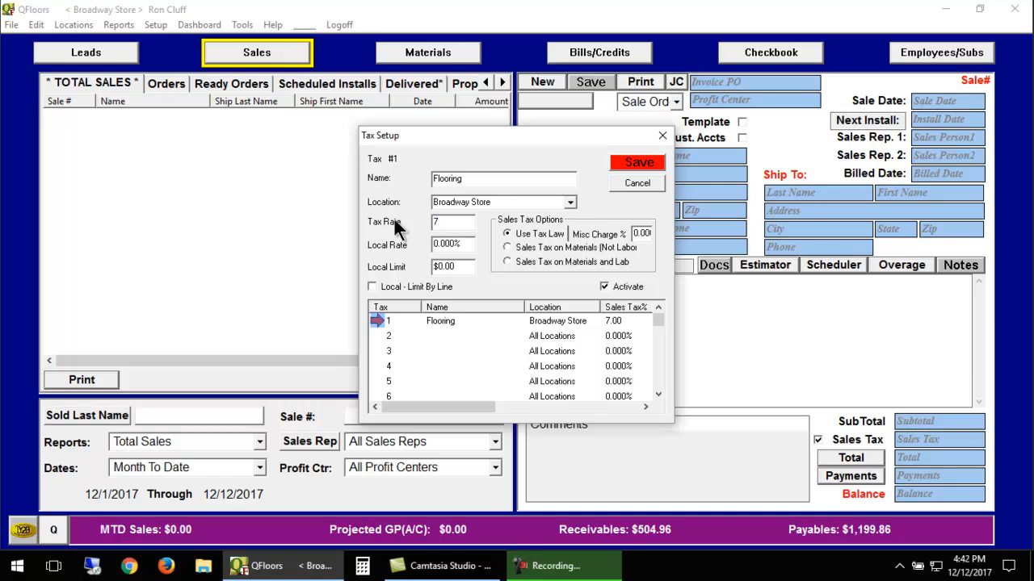
pyautogui.write('.25')
pyautogui.press('BackSpace')
pyautogui.press('BackSpace')
pyautogui.press('BackSpace')
pyautogui.press('Tab')
# Set the Use Tax Law misc charge to 4 percent, save the Flooring tax and close the tax setup.
pyautogui.click(636, 233)
pyautogui.write('4')
pyautogui.click(651, 162)
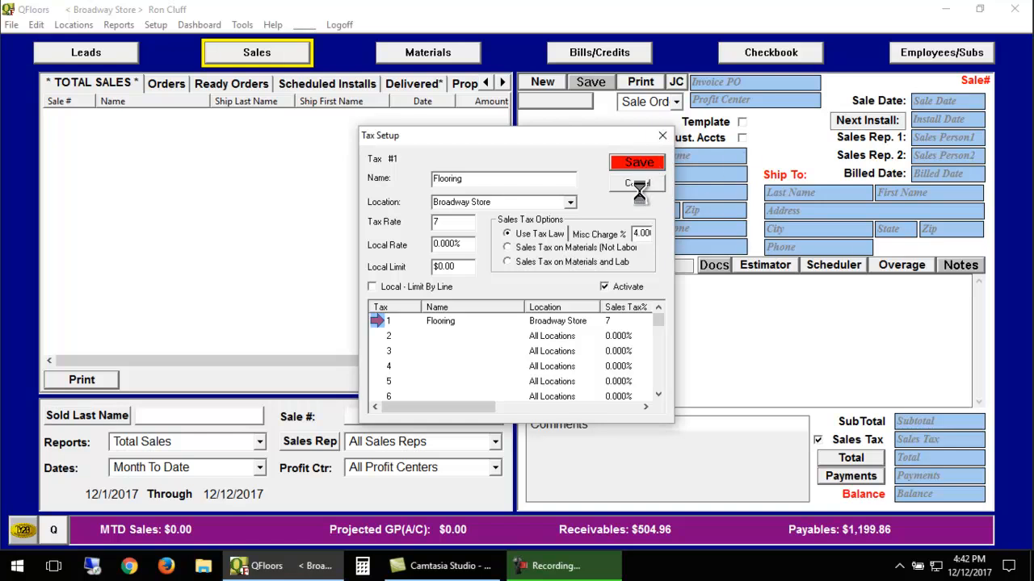
pyautogui.click(603, 310)
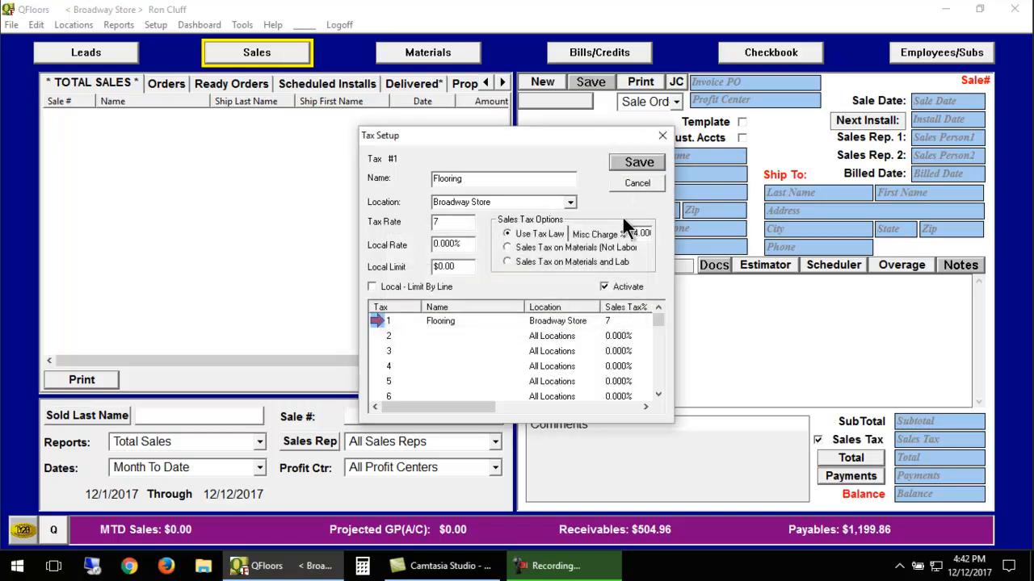
pyautogui.click(636, 184)
# Restart QFloors and log on again with the user name and account password.
pyautogui.click(1014, 9)
pyautogui.doubleClick(84, 28)
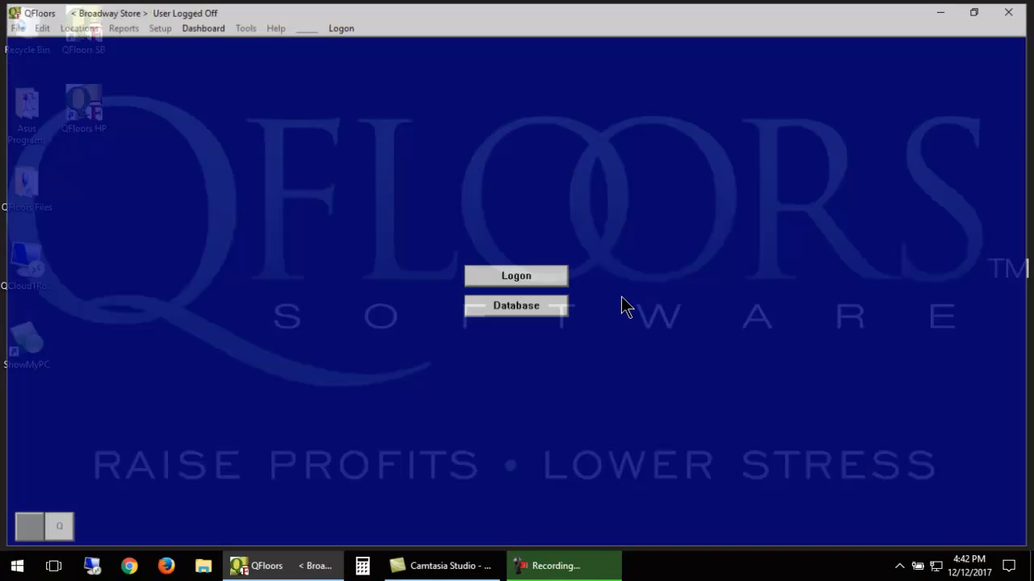
pyautogui.write('qf')
pyautogui.press('BackSpace')
pyautogui.press('BackSpace')
pyautogui.write('ron')
pyautogui.press('Tab')
pyautogui.write('**')
pyautogui.press('Return')
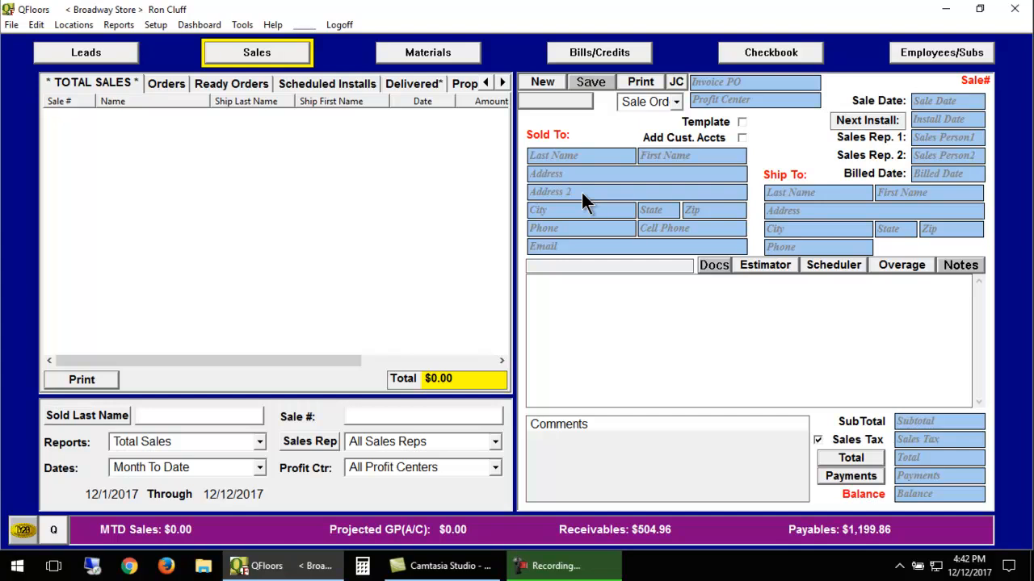
# Start a new sale and add the Kokomo-12.00 style in Stoney Brook as the first line's material.
pyautogui.click(537, 82)
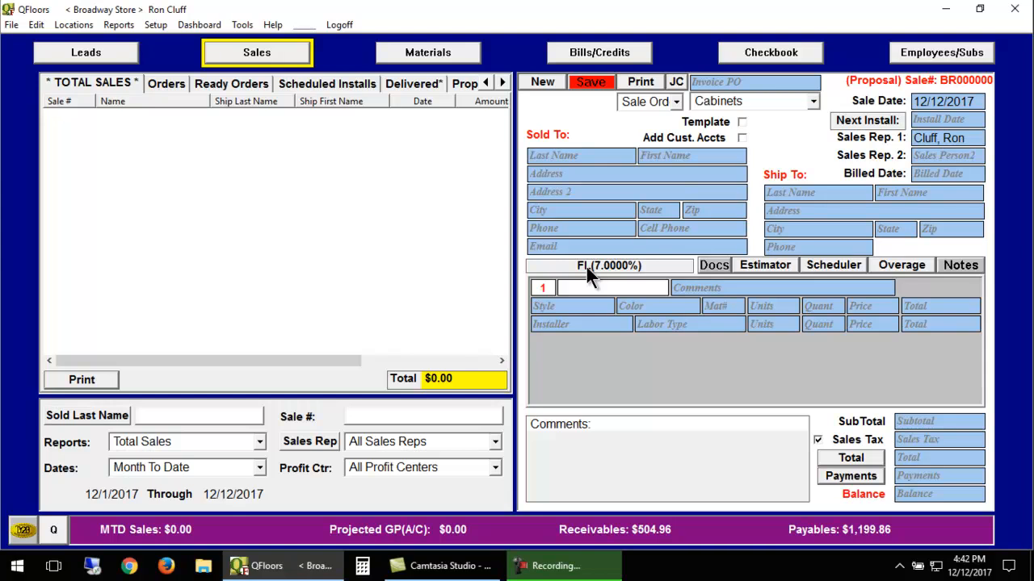
pyautogui.click(578, 305)
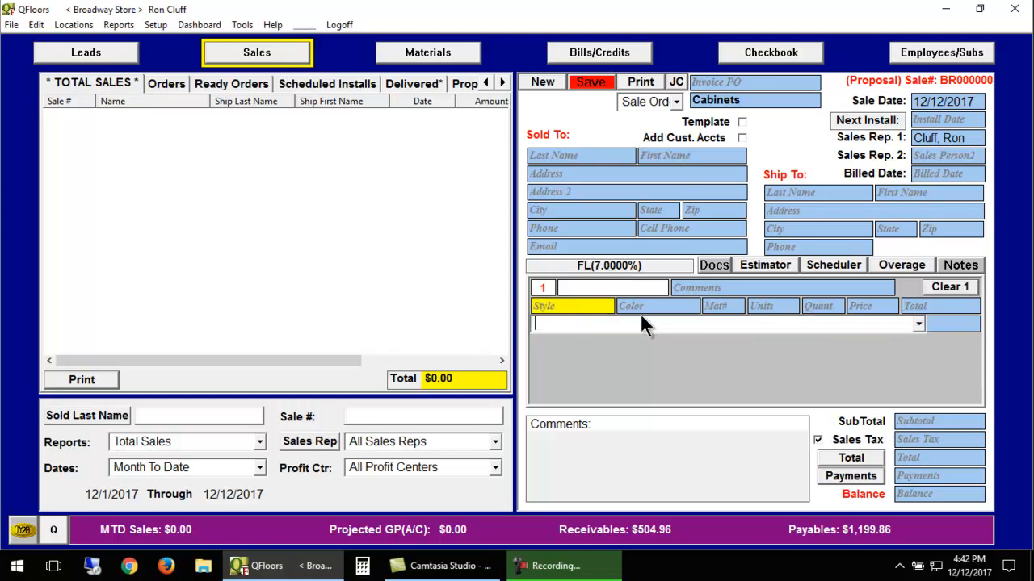
pyautogui.write('Kokomo-12.00')
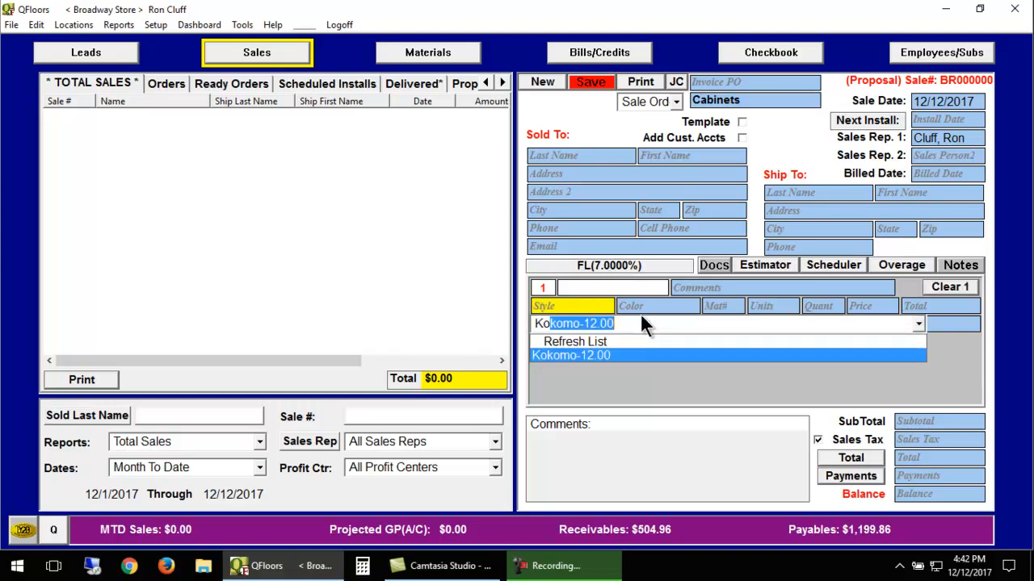
pyautogui.press('Return')
pyautogui.write('St')
pyautogui.press('Return')
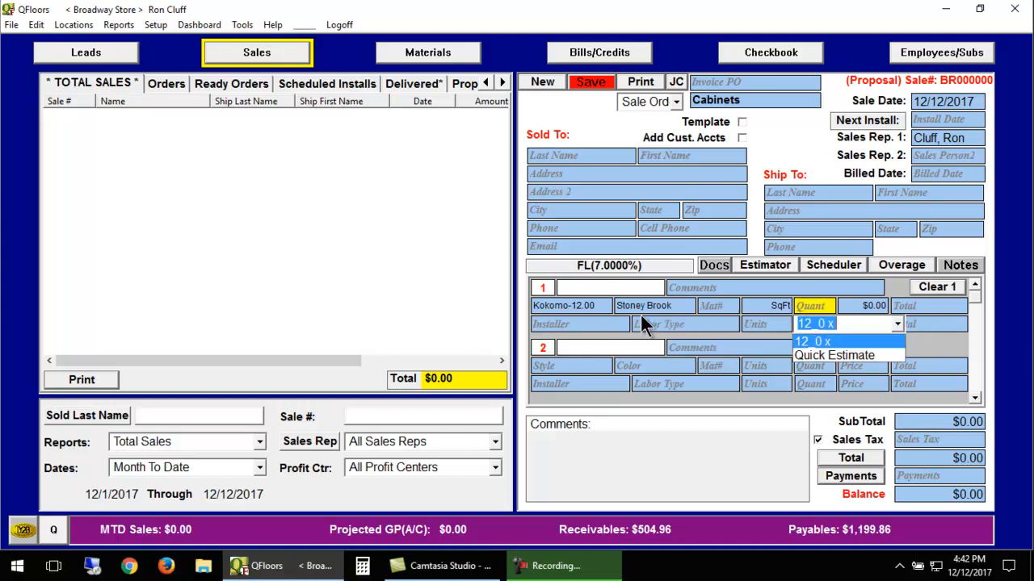
# Enter a 12_0 x 81 quantity and a 6.99 price for the Kokomo material.
pyautogui.write('81')
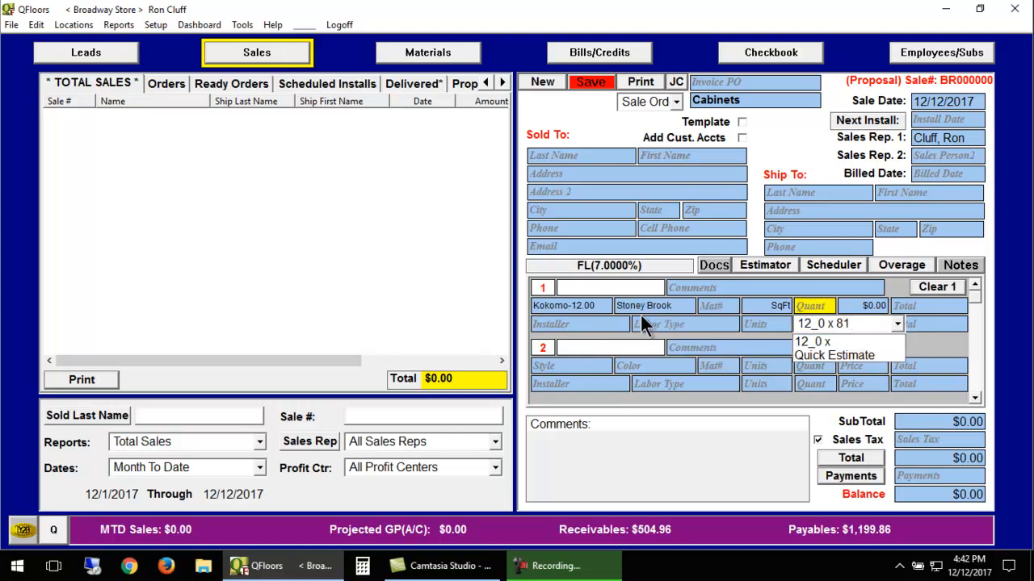
pyautogui.press('Return')
pyautogui.write('6.99')
pyautogui.press('Return')
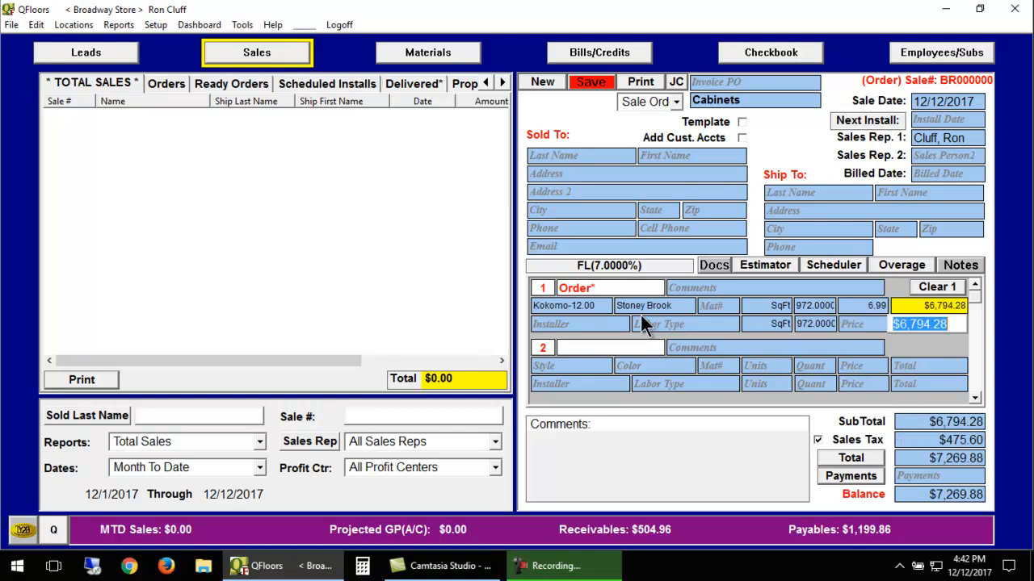
# Add Carpet - Berber/Heavy Carpet labor to line 1, measured in SqFt with a quantity of 972.
pyautogui.press('Return')
pyautogui.press('Return')
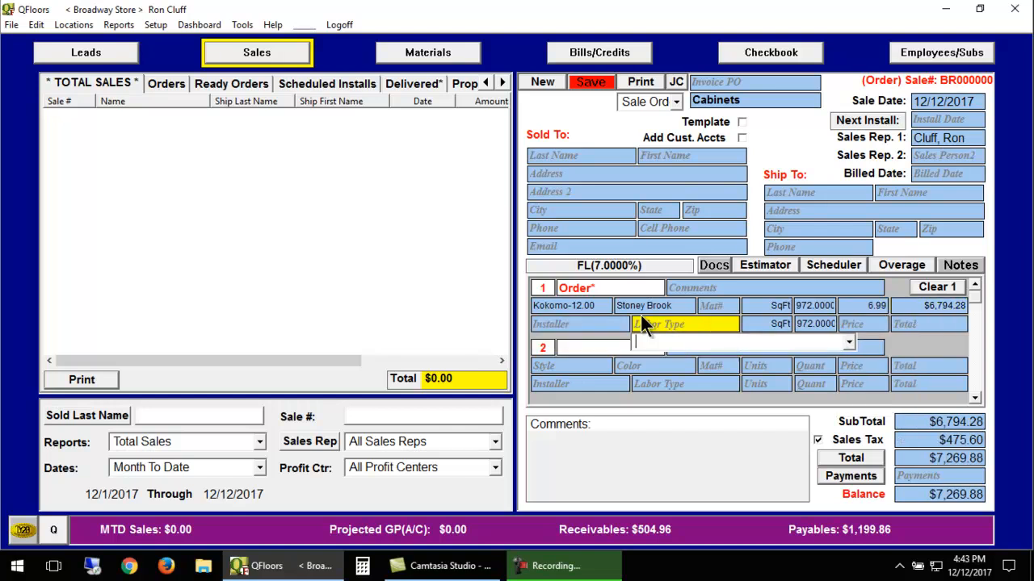
pyautogui.write('Carpet - Berber/Heavy Carpet')
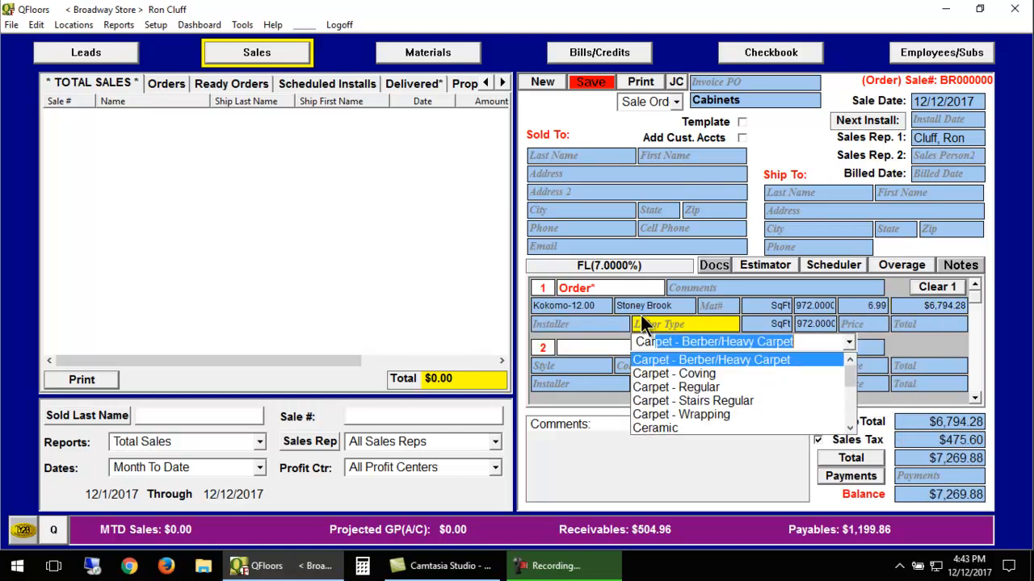
pyautogui.press('Return')
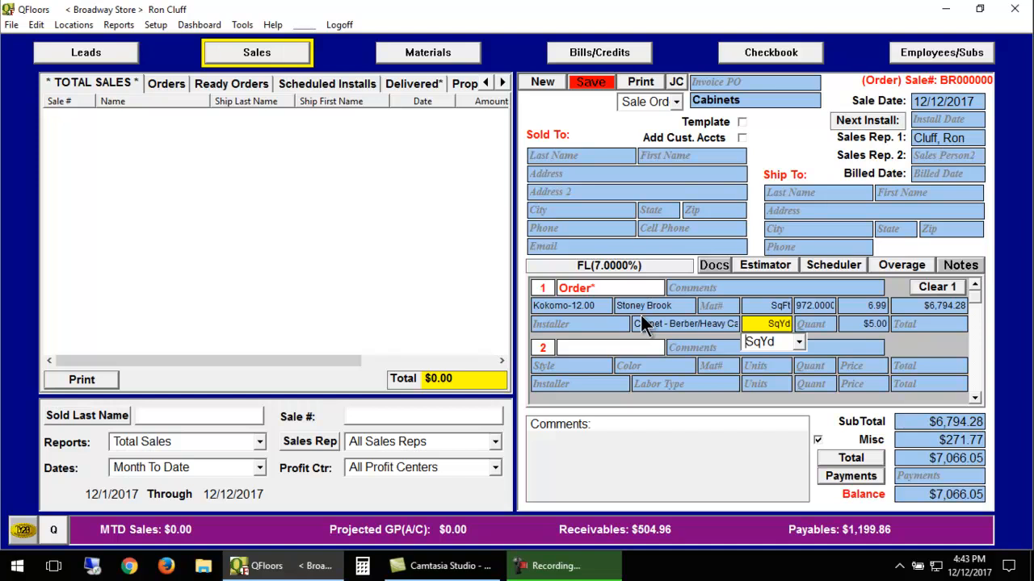
pyautogui.write('S')
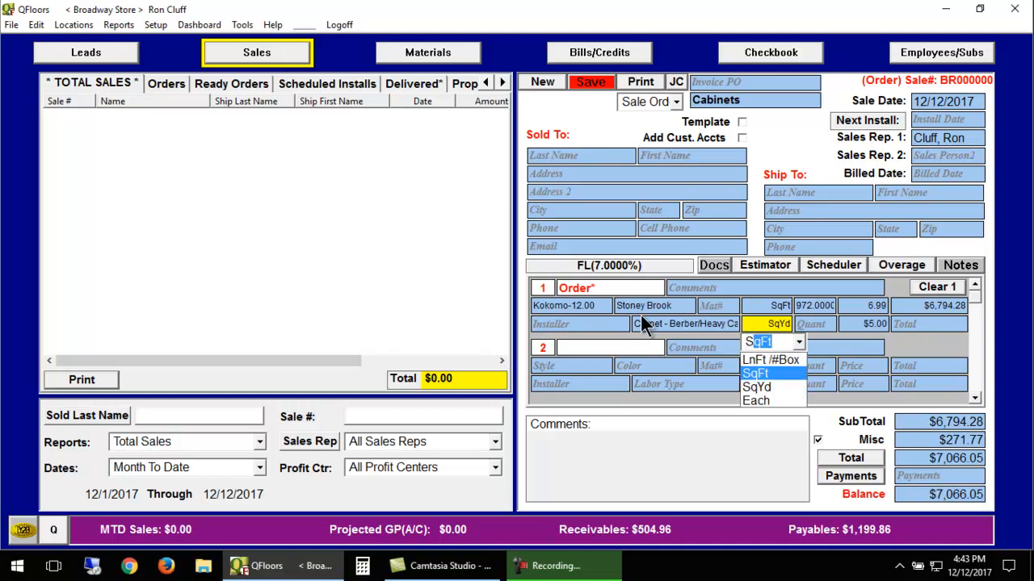
pyautogui.press('Return')
pyautogui.write('972')
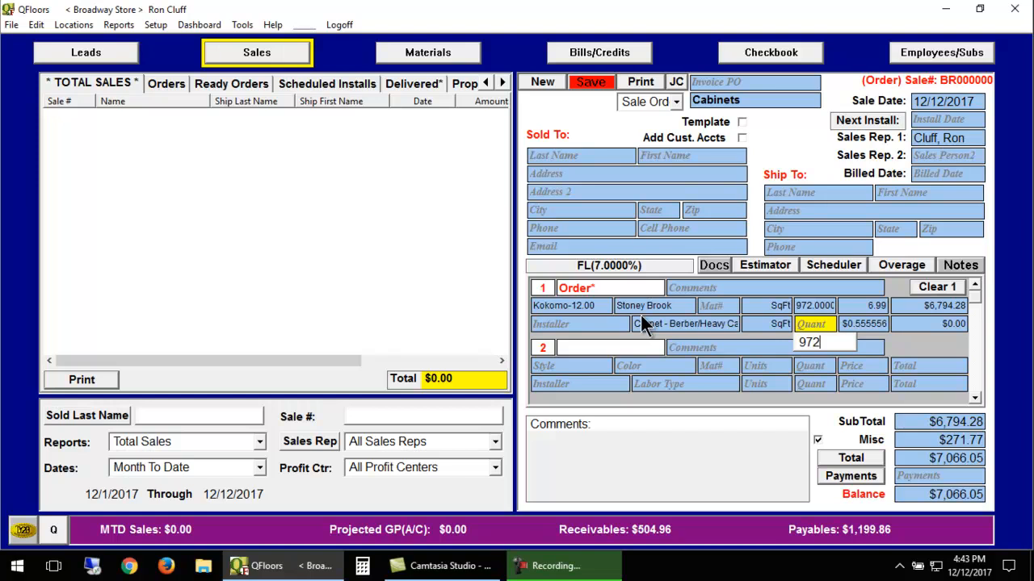
pyautogui.press('Return')
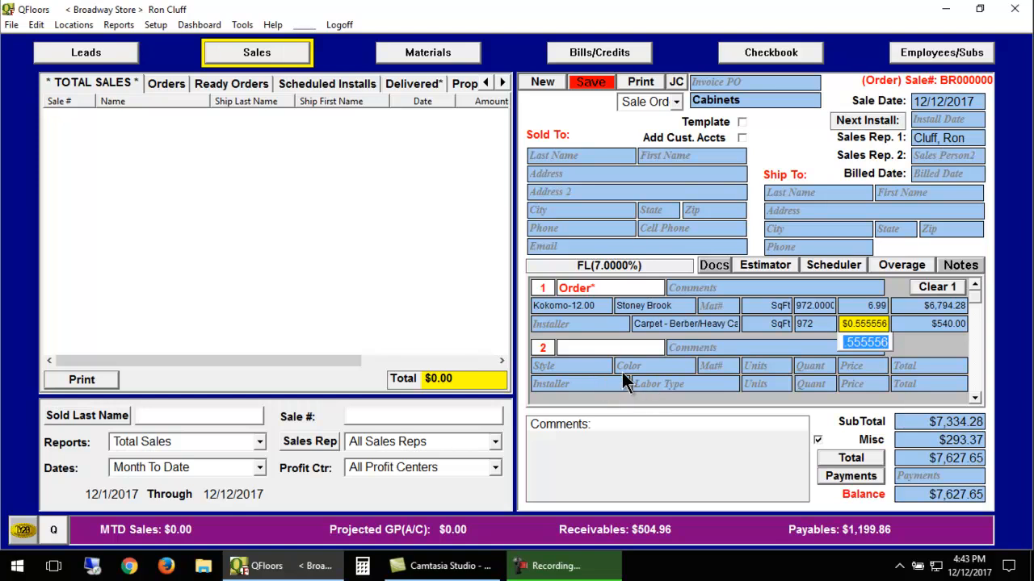
pyautogui.click(543, 289)
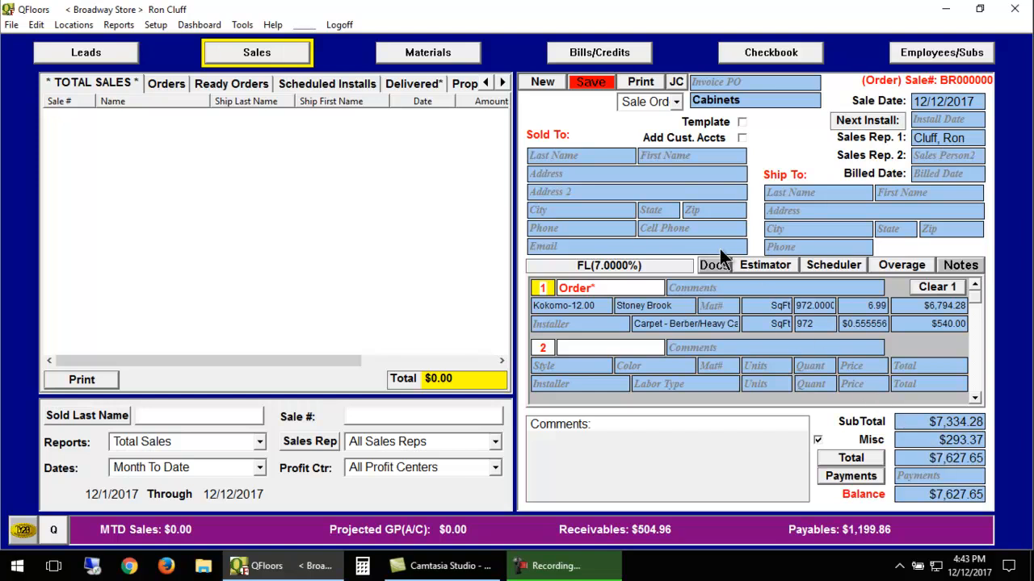
# Show the sale's job costing figures and set the Misc charge to 0.
pyautogui.click(677, 80)
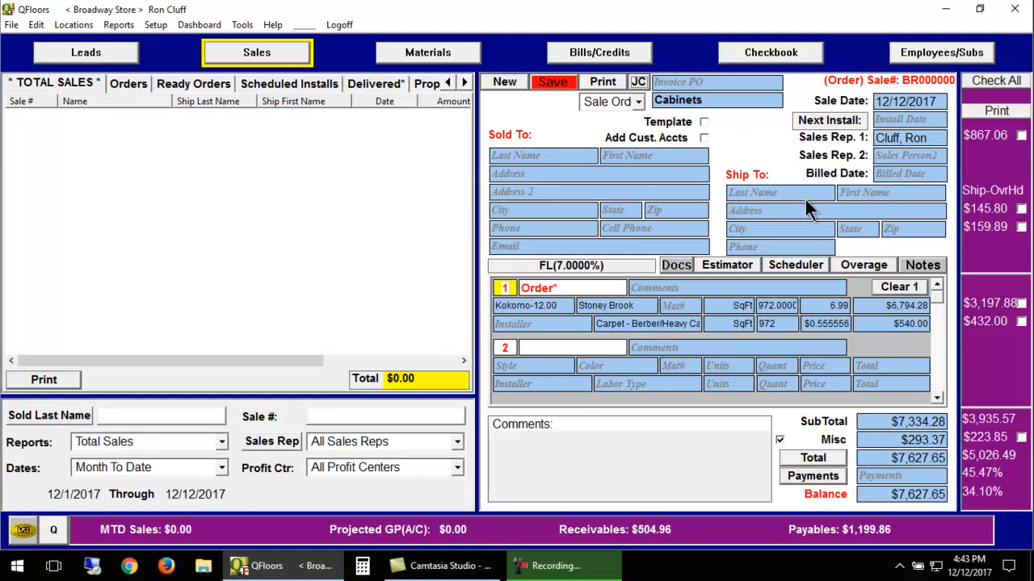
pyautogui.click(894, 439)
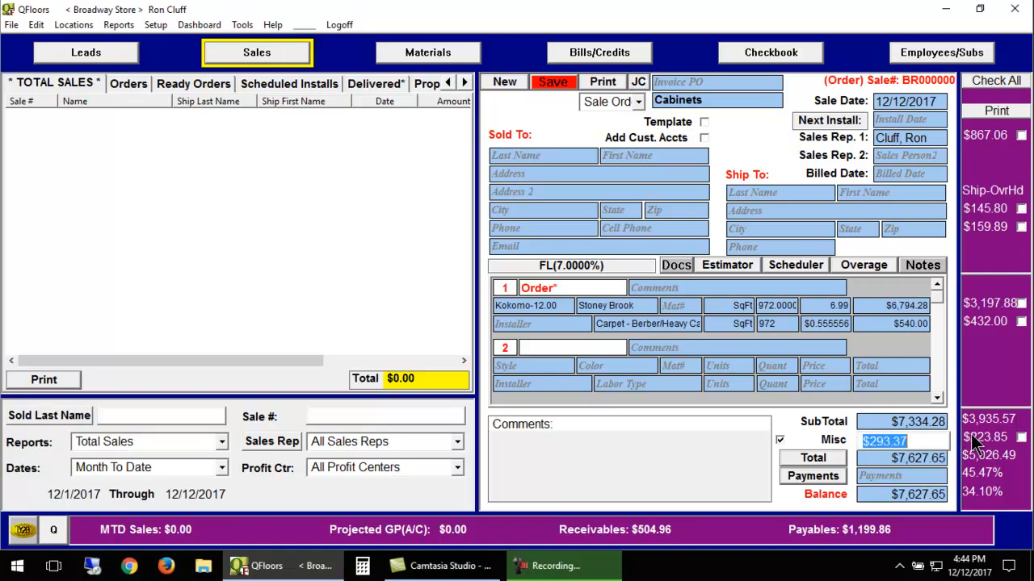
pyautogui.write('0')
pyautogui.press('Tab')
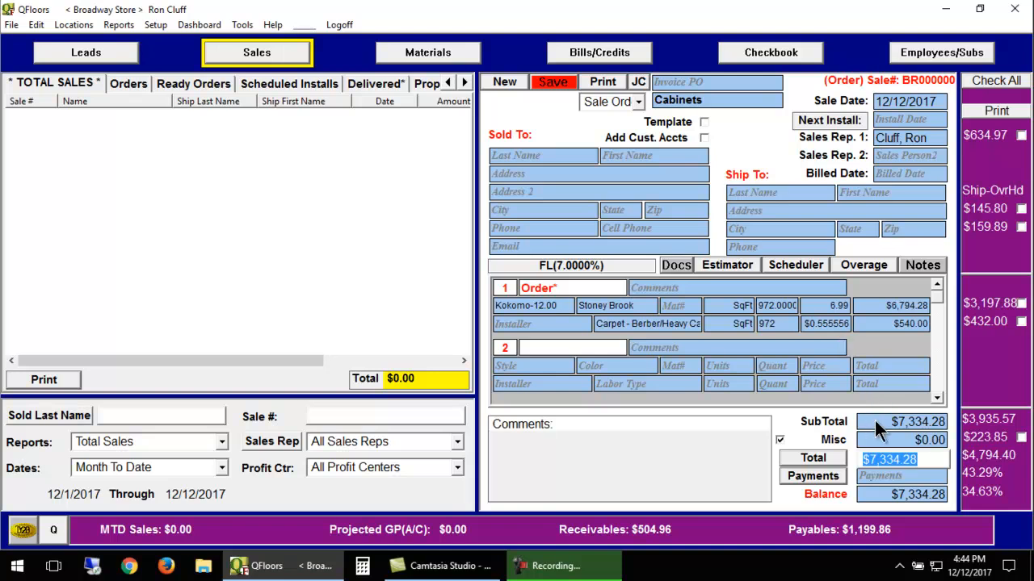
# Change the Kokomo material price on line 1 to 6.89.
pyautogui.click(821, 306)
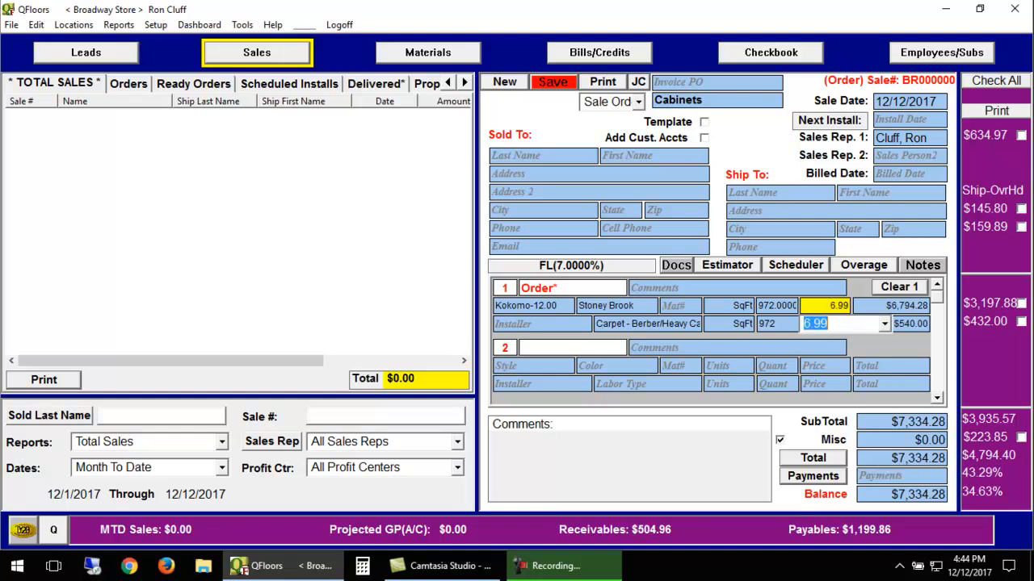
pyautogui.write('6.89')
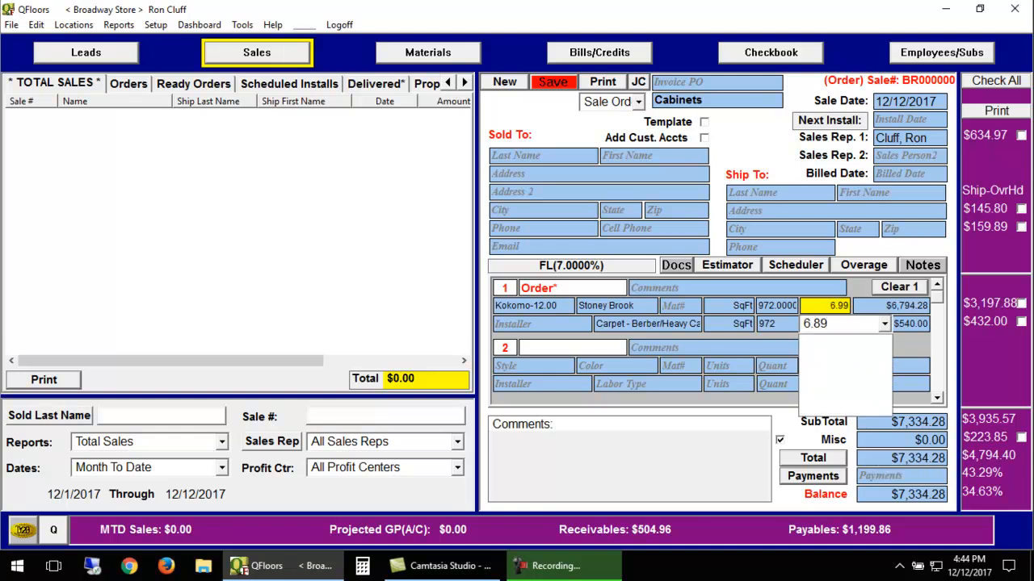
pyautogui.press('Tab')
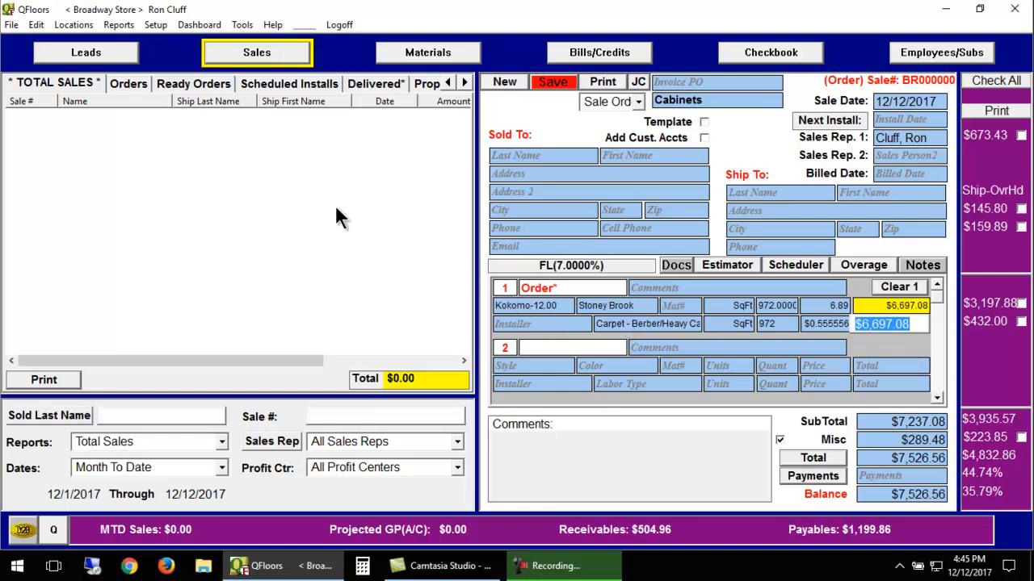
# Review the Flooring entry's rate and Use Tax Law options in the sales tax setup without changing it.
pyautogui.click(156, 26)
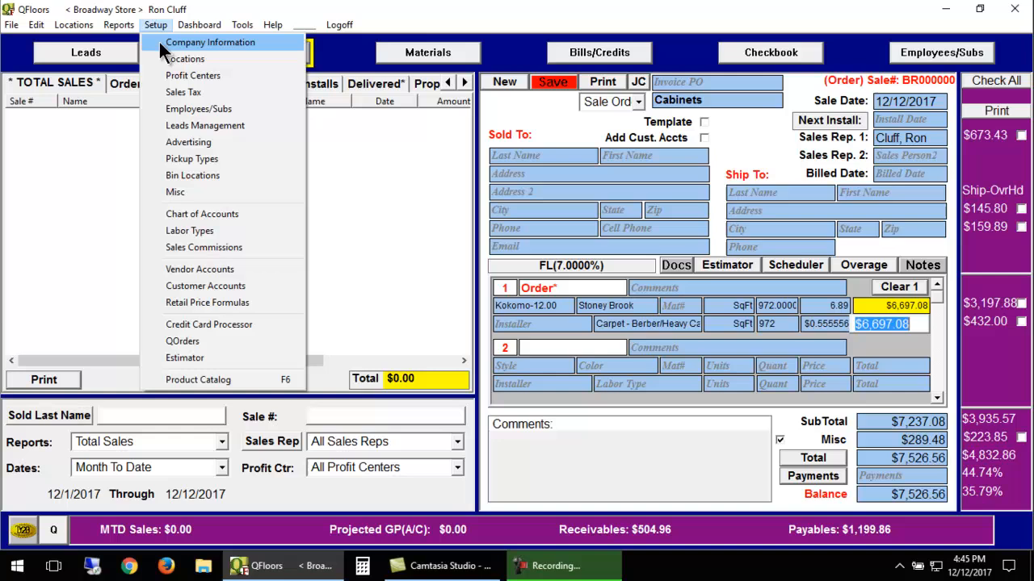
pyautogui.click(178, 92)
pyautogui.click(392, 337)
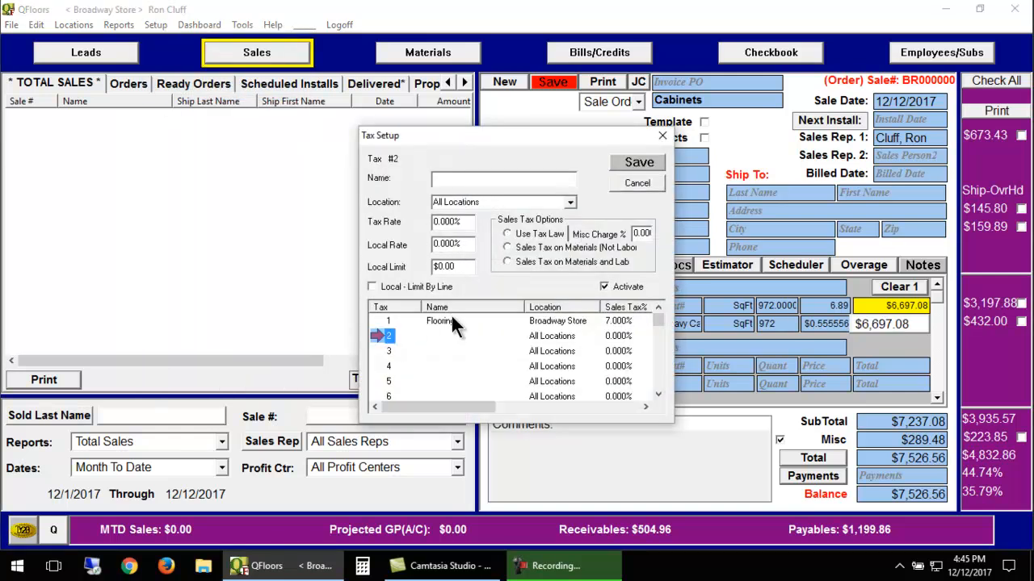
pyautogui.click(388, 322)
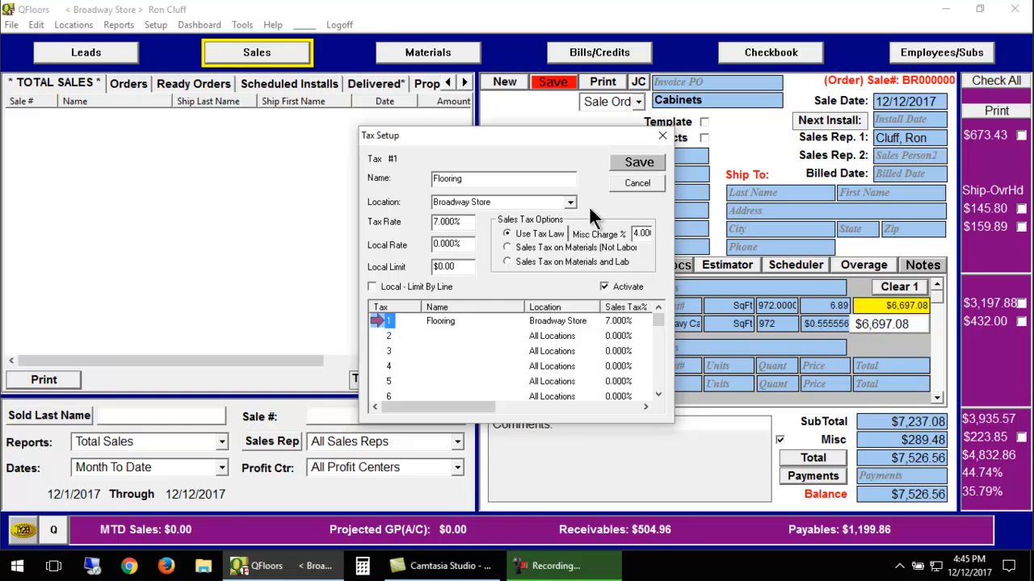
pyautogui.click(623, 184)
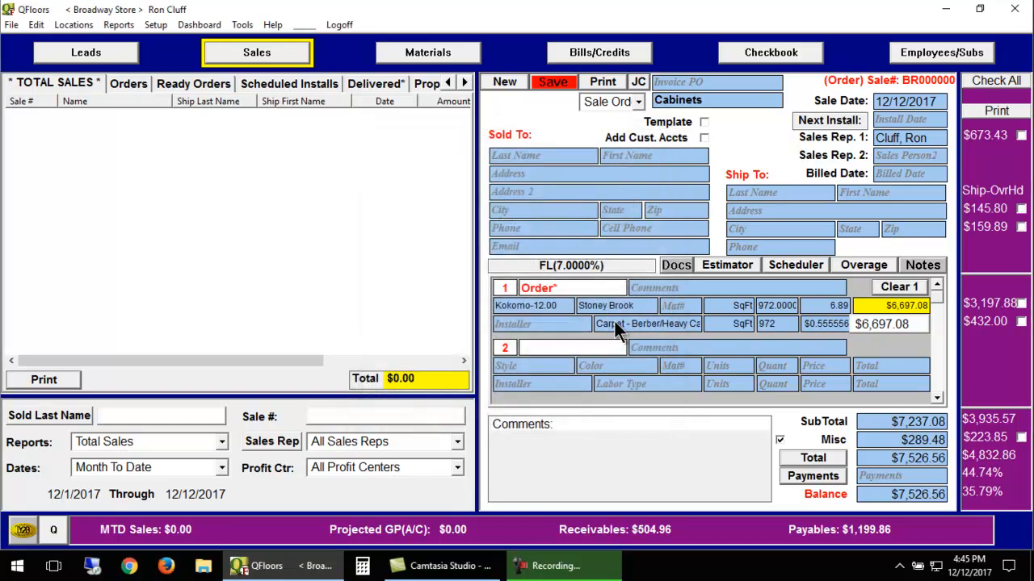
# Change the labor type on line 1 to No Labor.
pyautogui.click(616, 324)
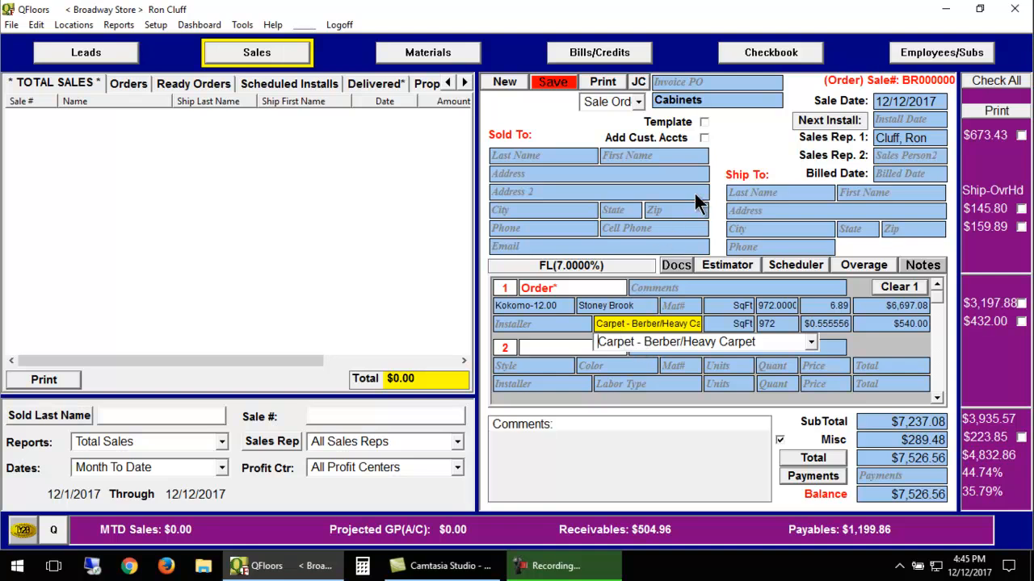
pyautogui.write('No Labor')
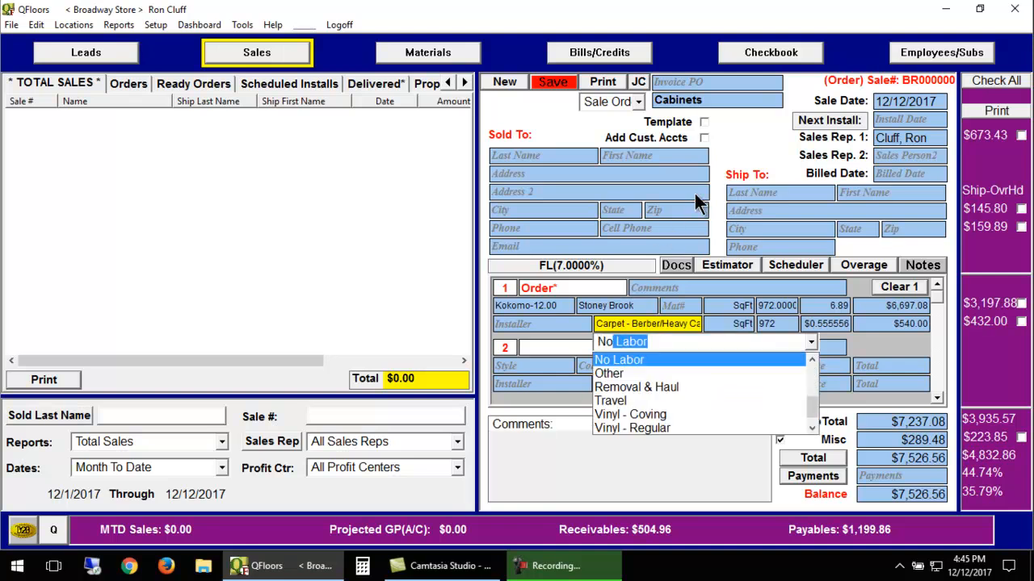
pyautogui.press('Tab')
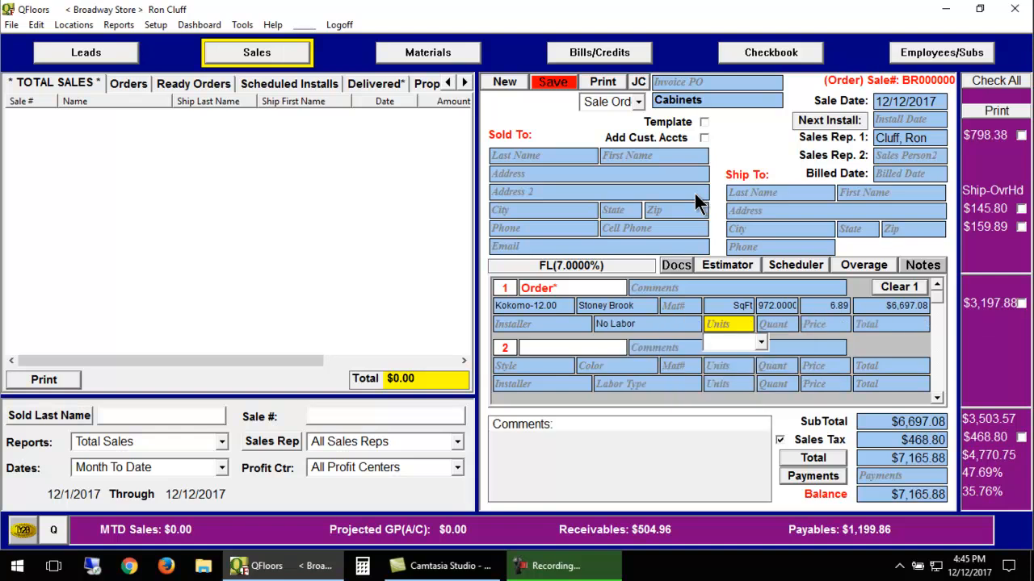